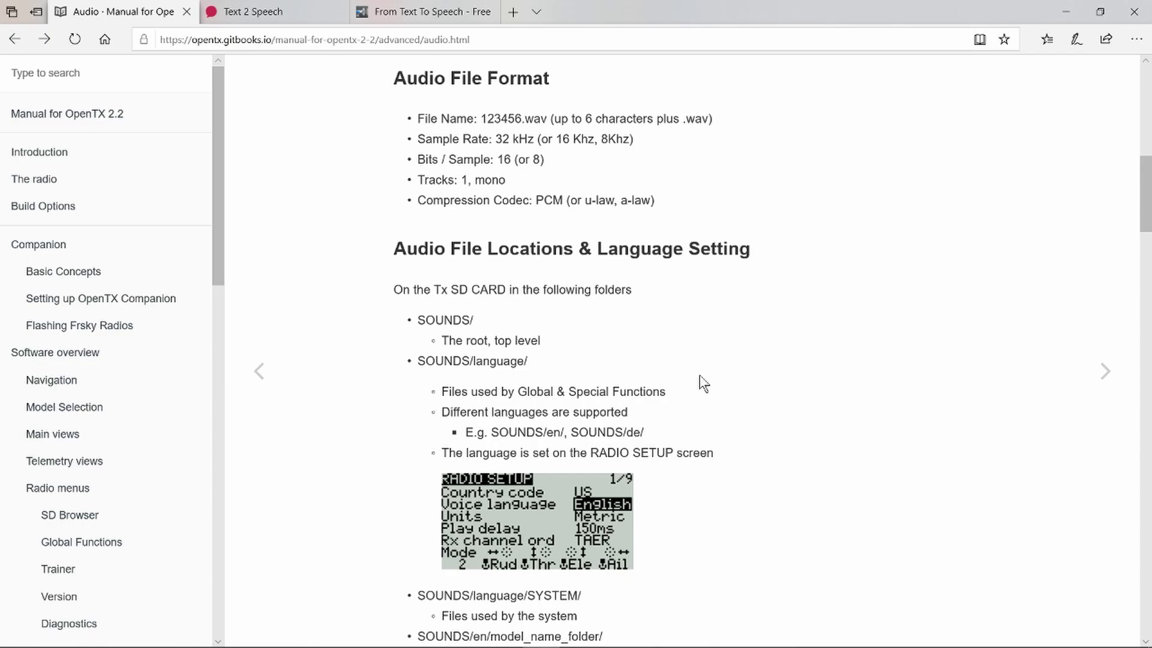
{"action": "left_click", "coordinate": [292, 18]}
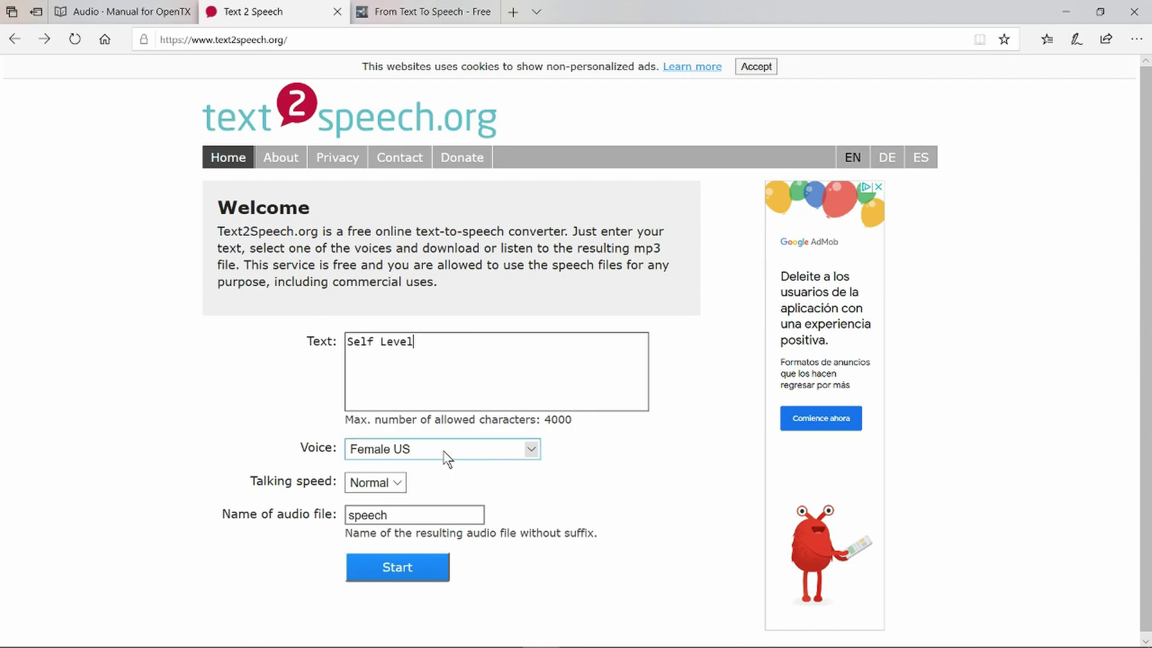
Step: Rename the audio file from 'speech' to selflv and start the text-to-speech conversion
{"action": "left_click", "coordinate": [401, 514]}
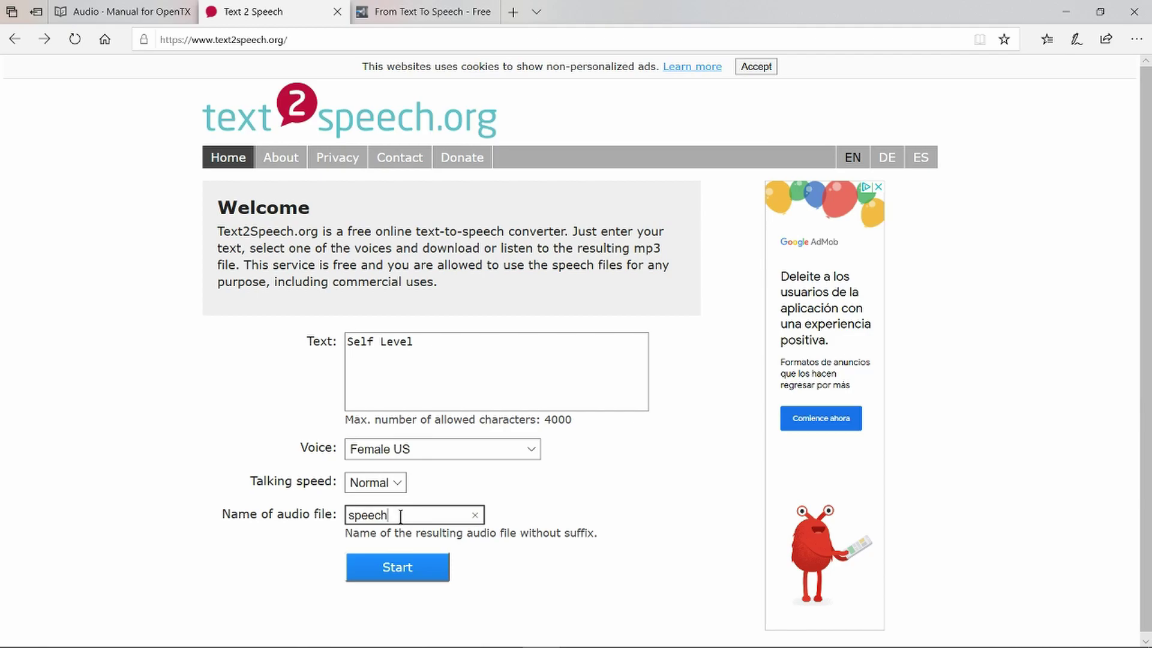
{"action": "key", "text": "BackSpace"}
{"action": "key", "text": "BackSpace"}
{"action": "key", "text": "BackSpace"}
{"action": "key", "text": "BackSpace"}
{"action": "key", "text": "BackSpace"}
{"action": "key", "text": "BackSpace"}
{"action": "type", "text": "selflv"}
{"action": "left_click", "coordinate": [399, 567]}
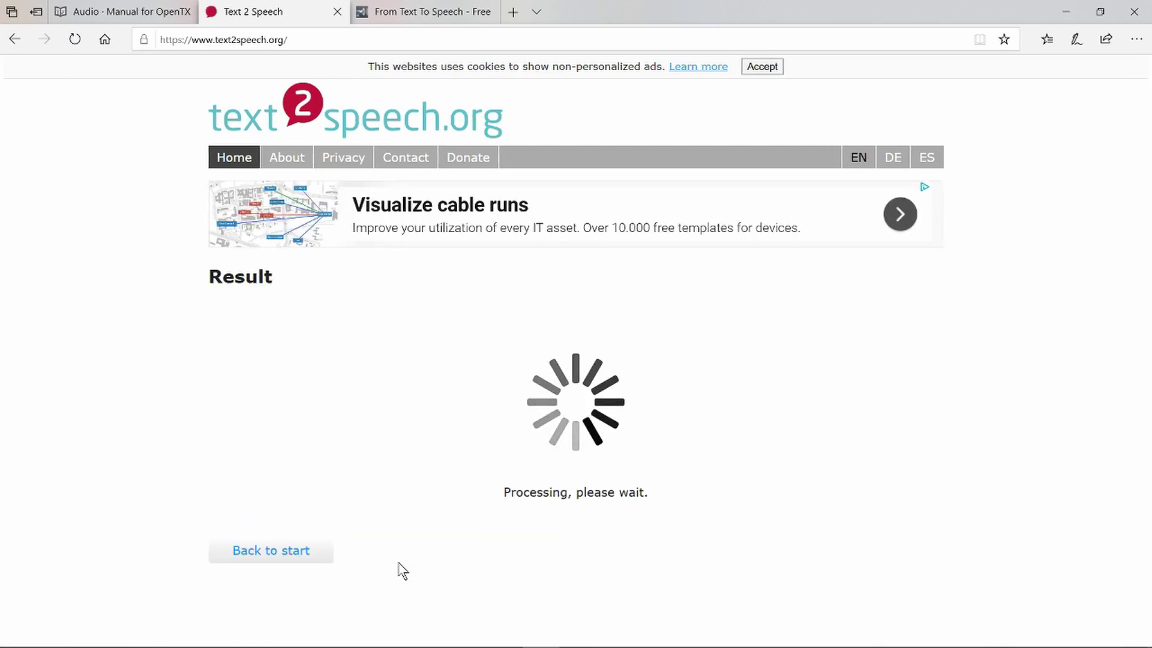
Step: Play the generated speech and download the result as selflv.wav
{"action": "left_click", "coordinate": [292, 370]}
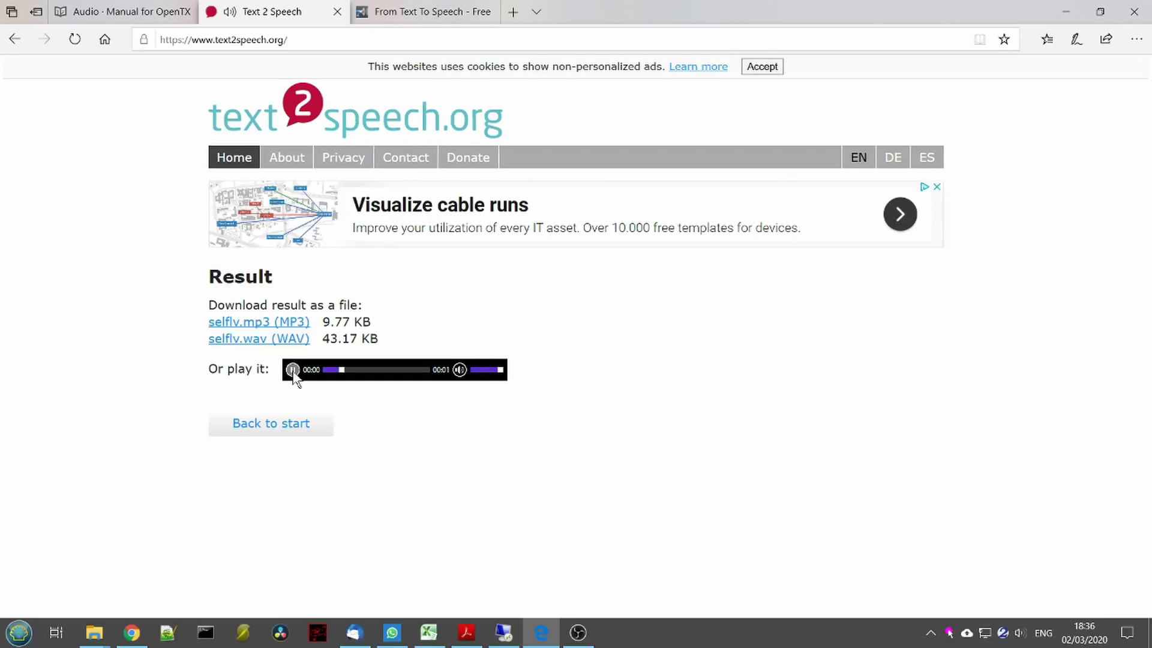
{"action": "left_click", "coordinate": [266, 340]}
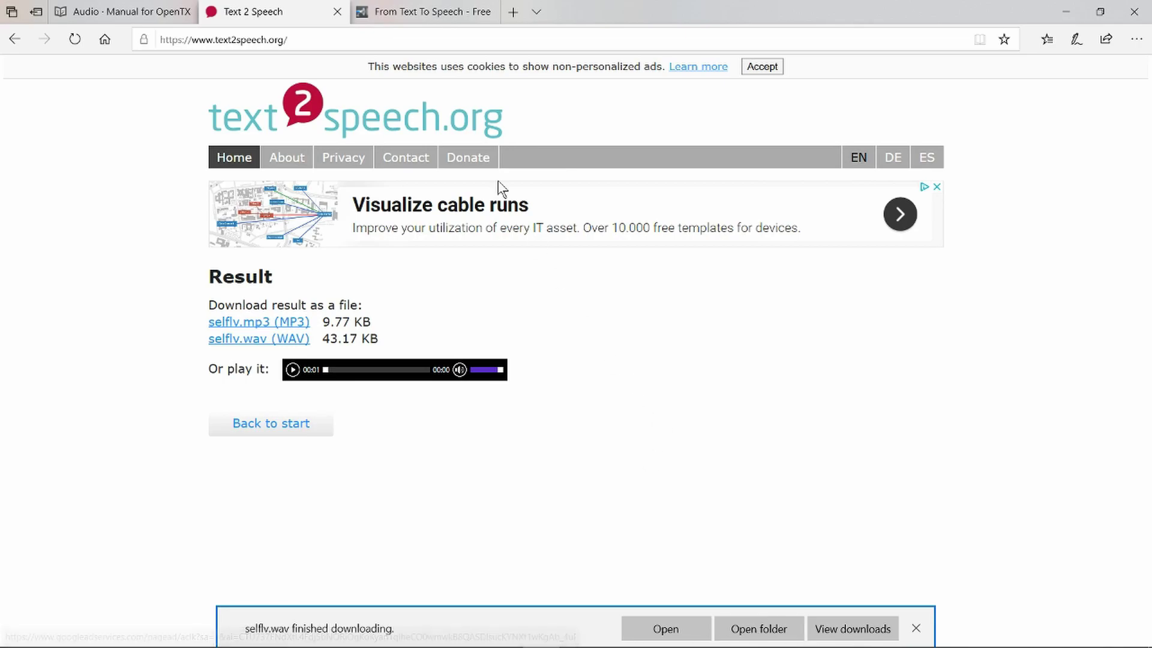
{"action": "left_click", "coordinate": [430, 18]}
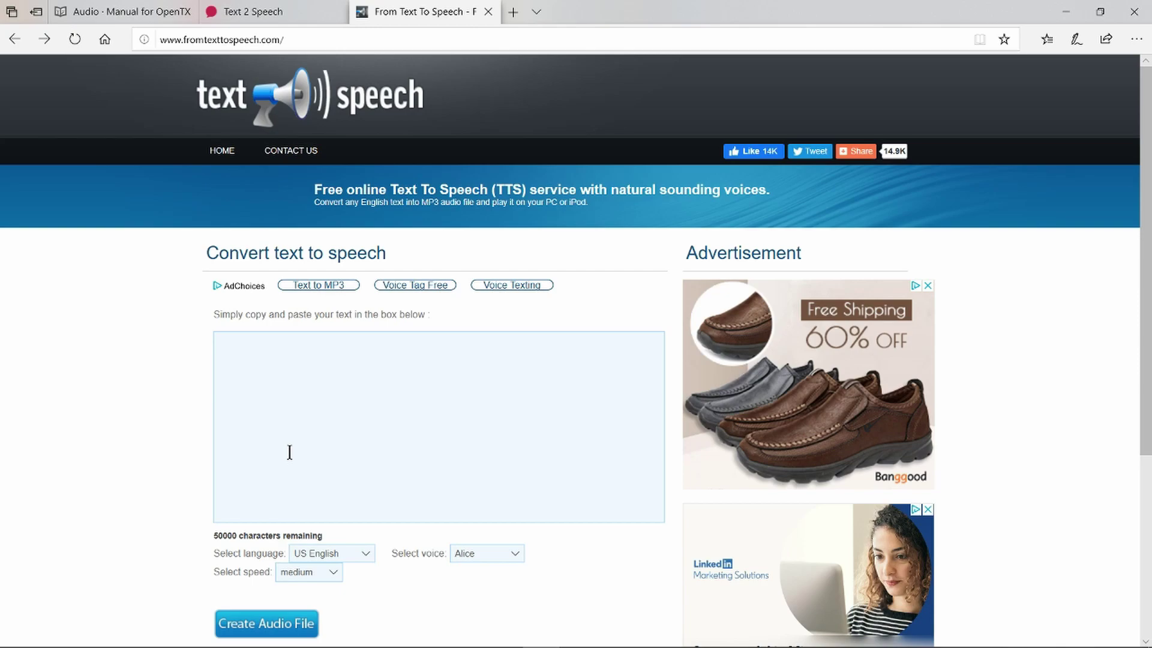
Step: Create an audio file of 'Self Level' with the Jenna voice
{"action": "left_click", "coordinate": [291, 366]}
{"action": "type", "text": "Self Level"}
{"action": "left_click", "coordinate": [486, 553]}
{"action": "left_click", "coordinate": [485, 588]}
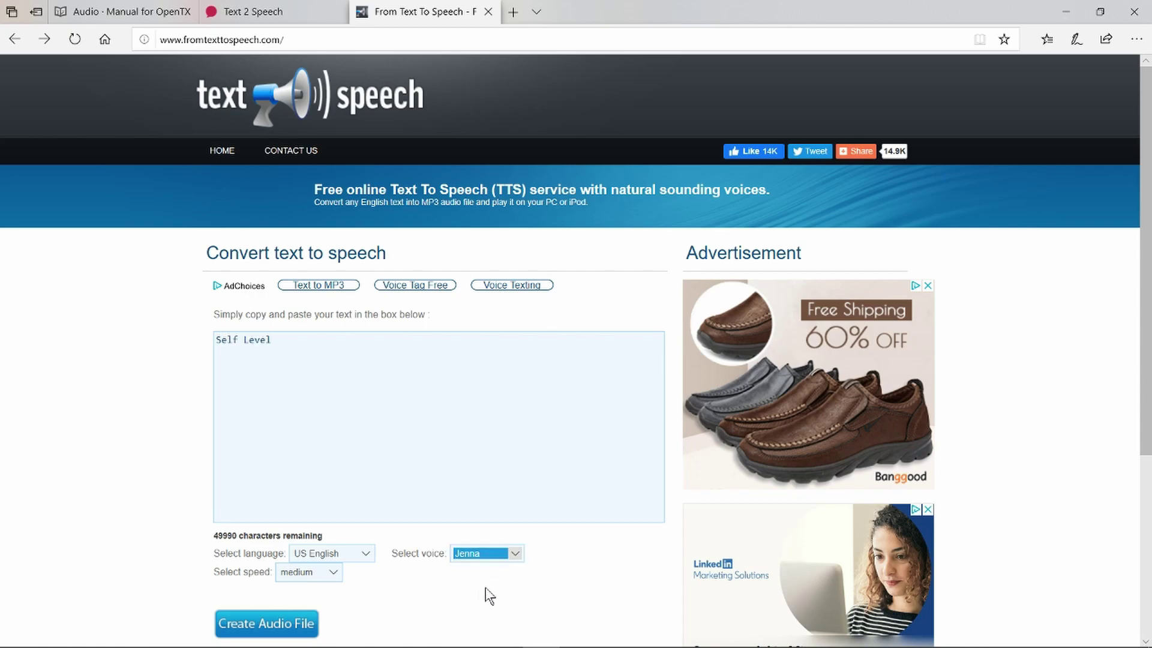
{"action": "left_click", "coordinate": [275, 623]}
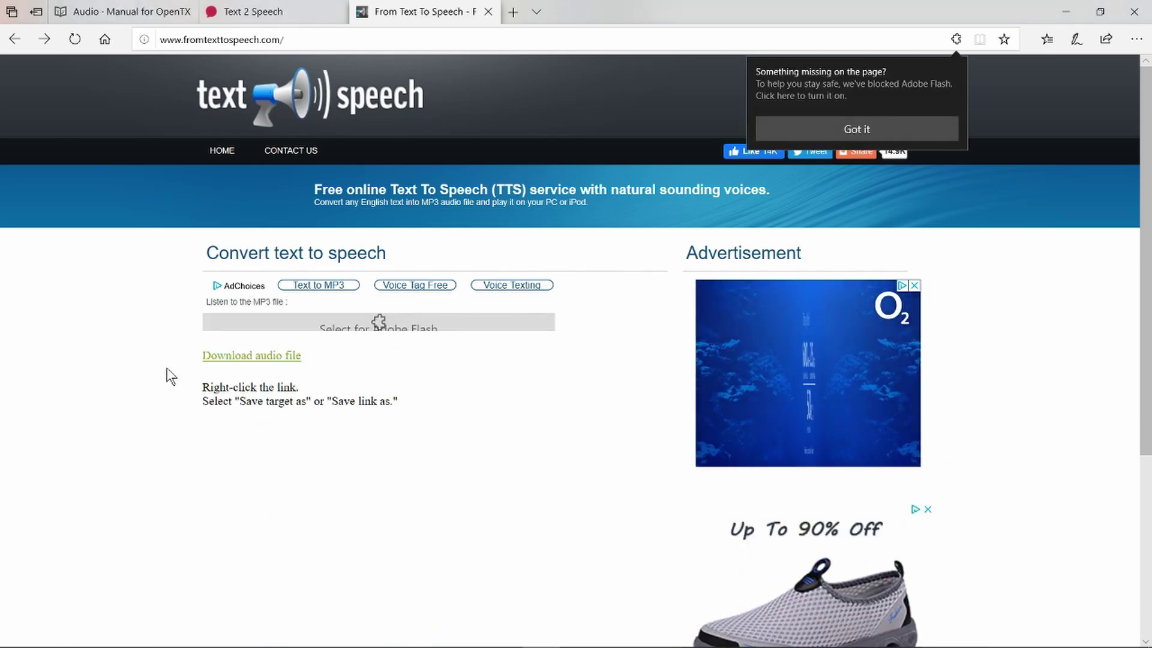
Step: Save the generated MP3 53781954.mp3 to the Taranis folder
{"action": "left_click", "coordinate": [252, 357]}
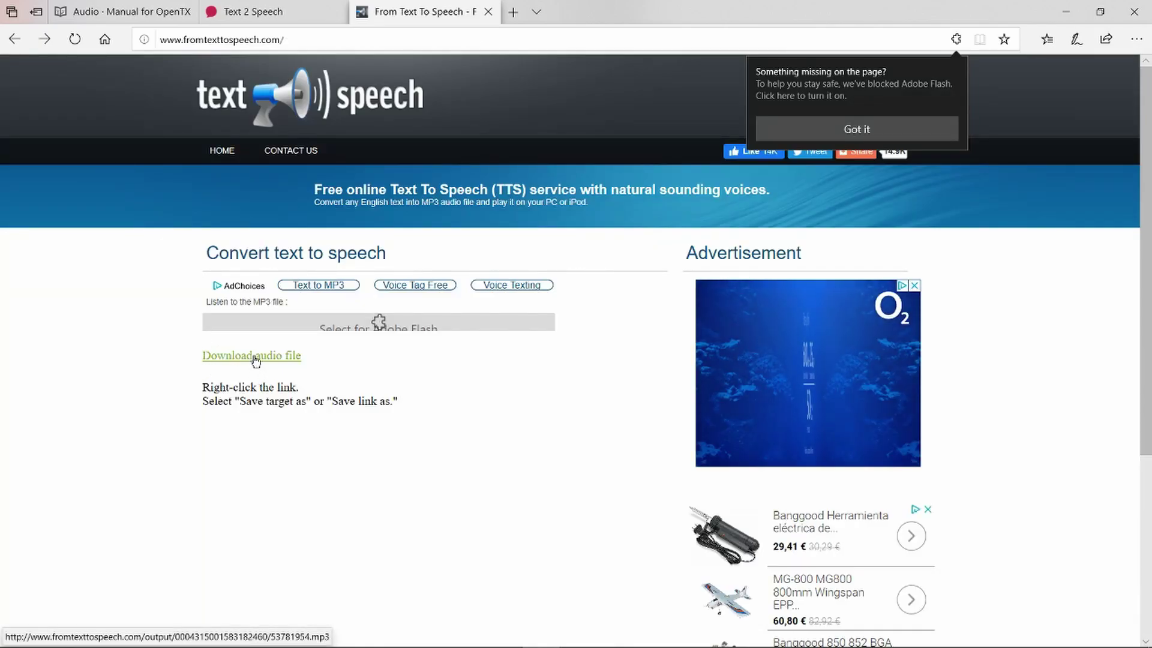
{"action": "right_click", "coordinate": [255, 360]}
{"action": "left_click", "coordinate": [305, 442]}
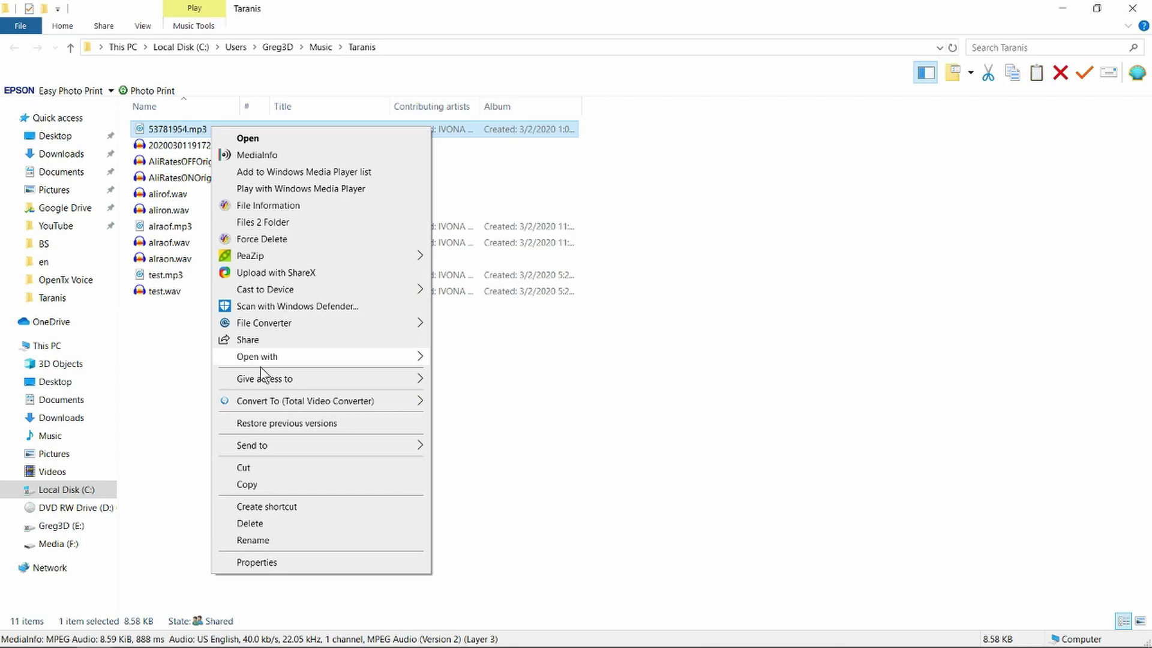
Step: Rename 53781954.mp3 to selflv.mp3 and open it in Audacity
{"action": "left_click", "coordinate": [270, 540]}
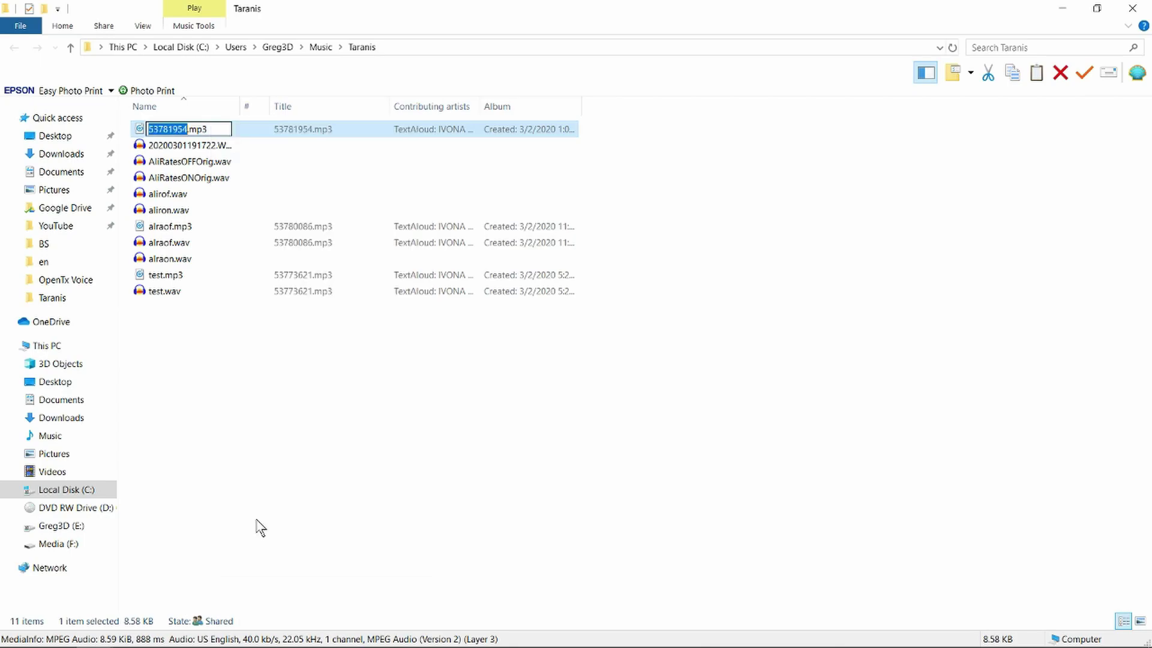
{"action": "key", "text": "BackSpace"}
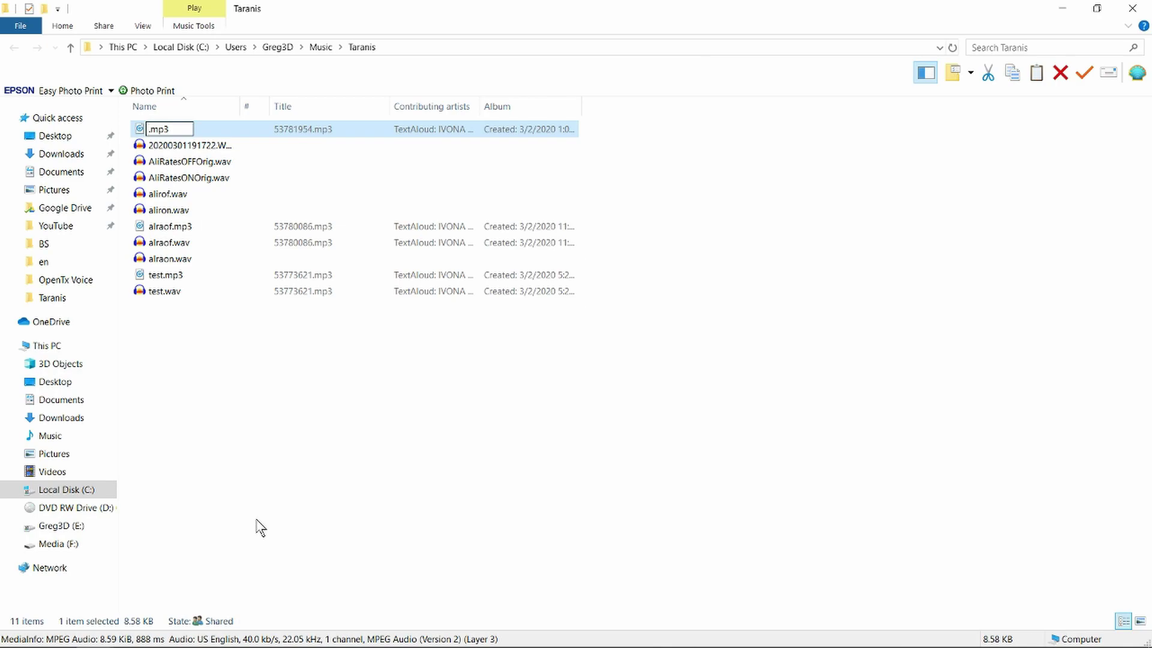
{"action": "type", "text": "selflv"}
{"action": "key", "text": "Return"}
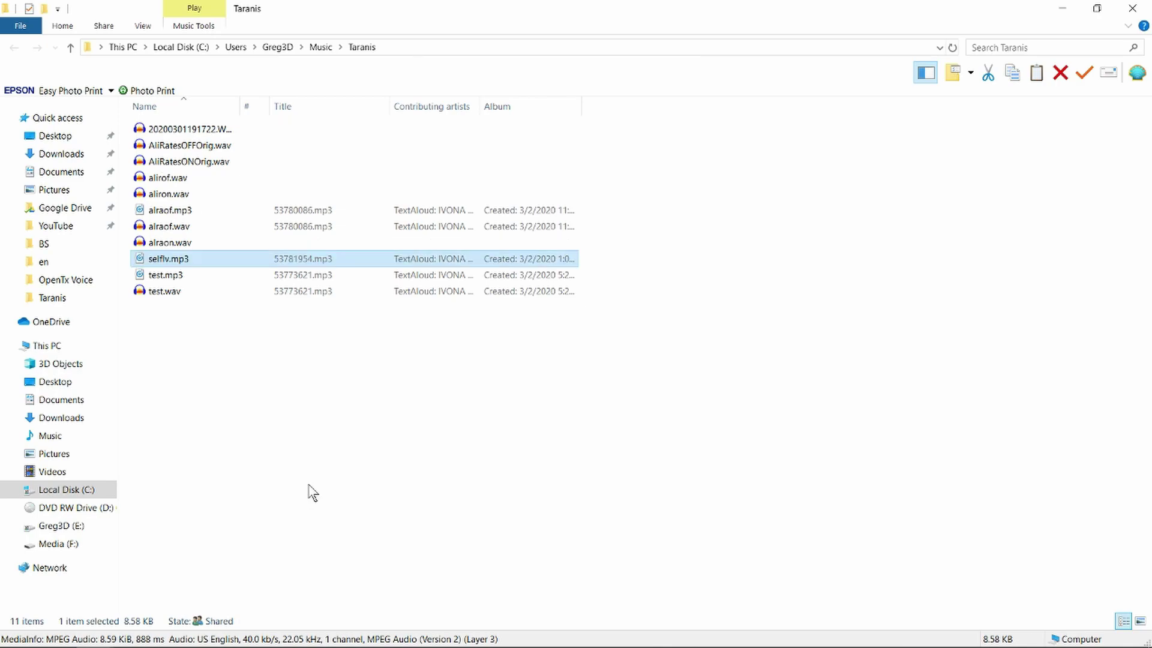
{"action": "double_click", "coordinate": [199, 261]}
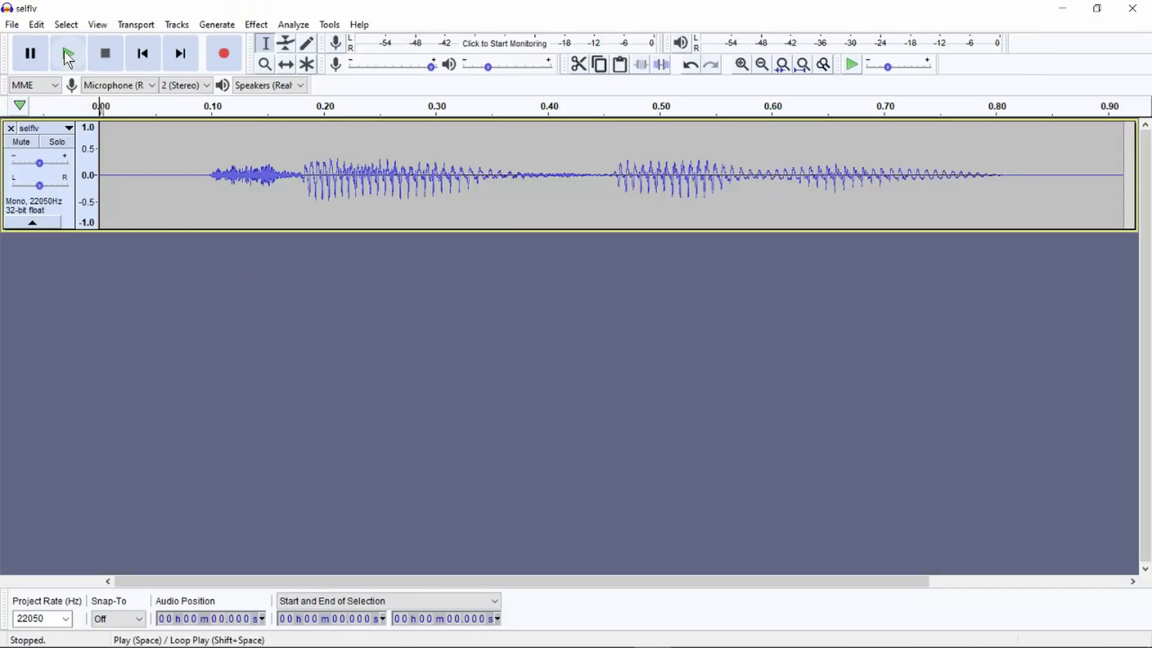
Step: Change the project rate from 22050 to 32000 Hz and export as WAV
{"action": "left_click", "coordinate": [66, 619]}
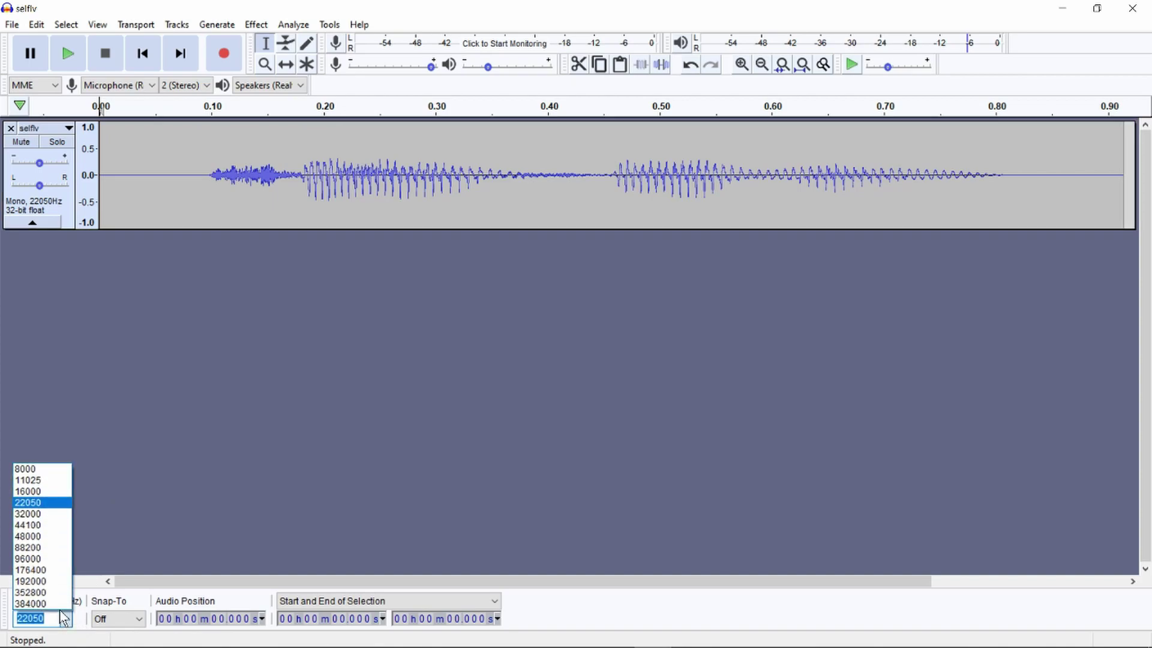
{"action": "left_click", "coordinate": [37, 513]}
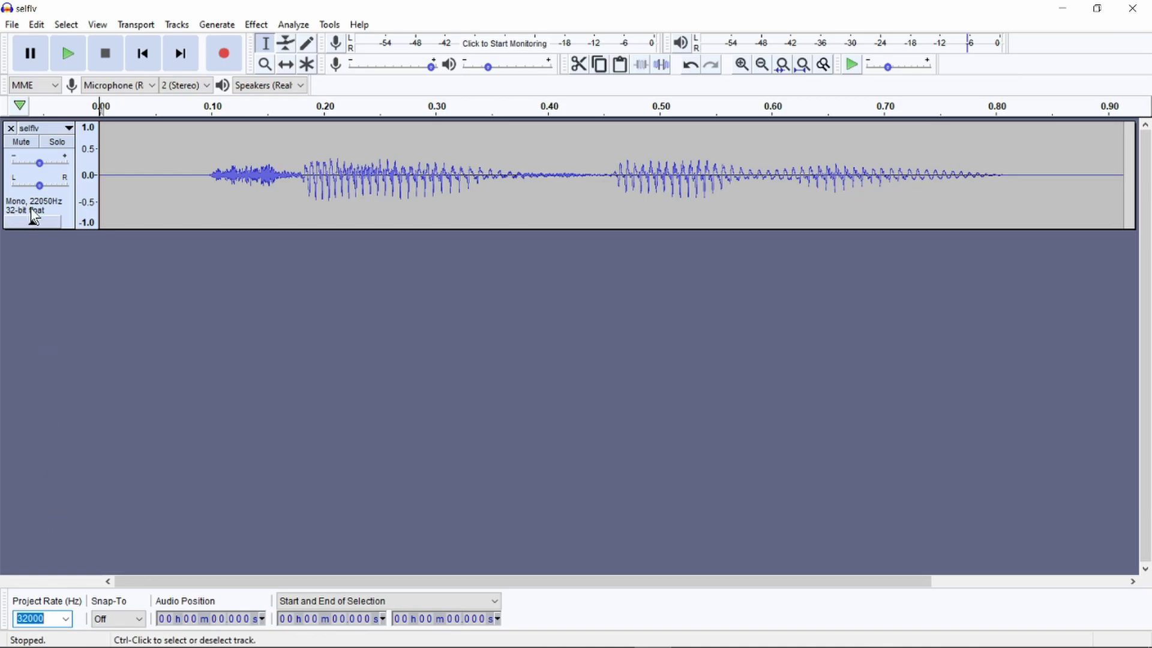
{"action": "left_click", "coordinate": [12, 26]}
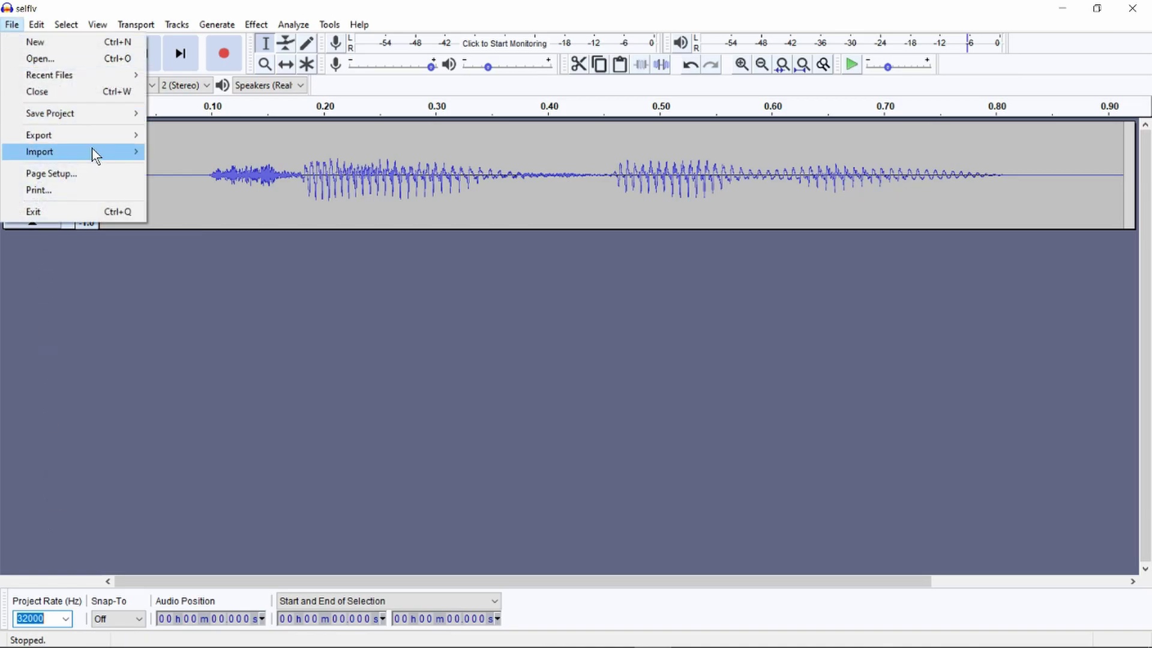
{"action": "mouse_move", "coordinate": [101, 138]}
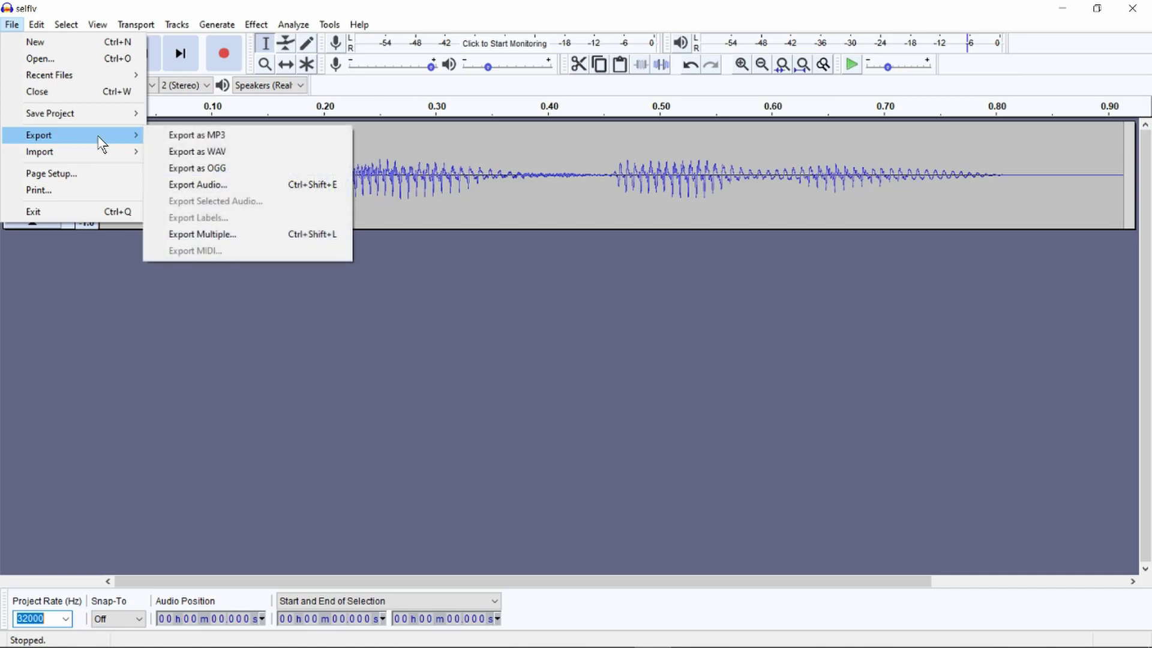
{"action": "left_click", "coordinate": [192, 153]}
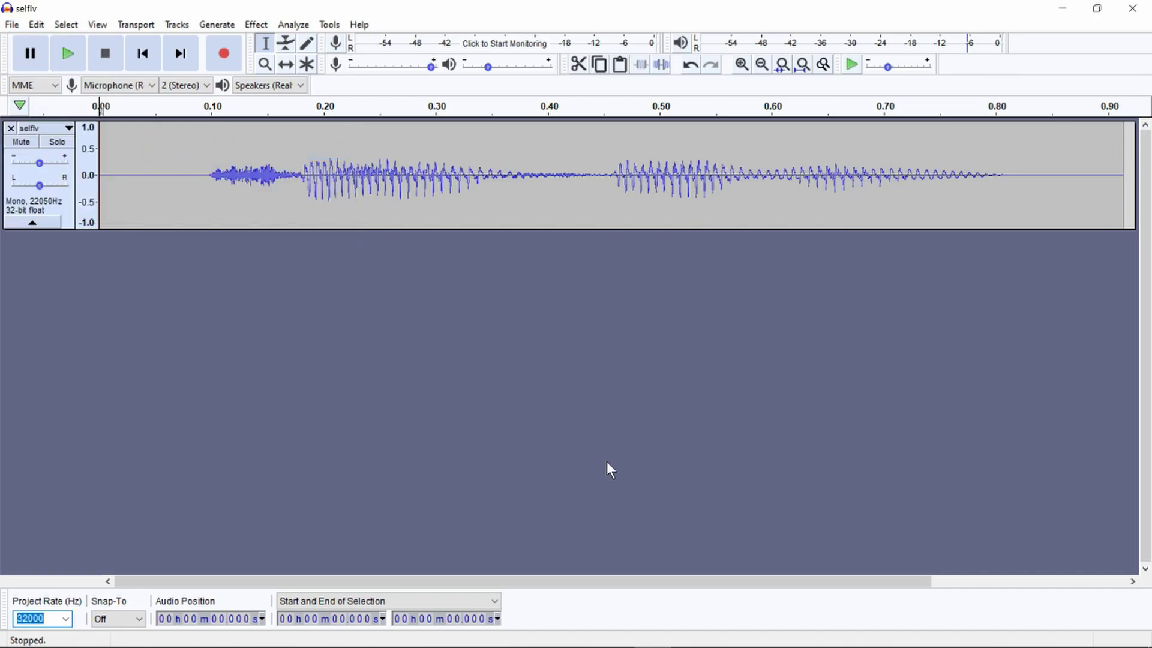